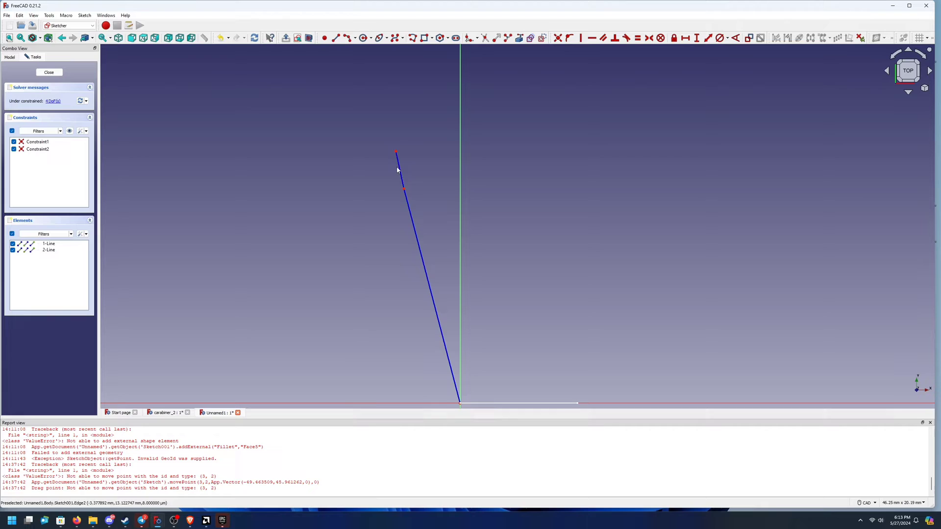
Step: Place two rounded corner arcs on the carabiner outline
left_click(427, 103)
scroll(411, 133, "down", 1)
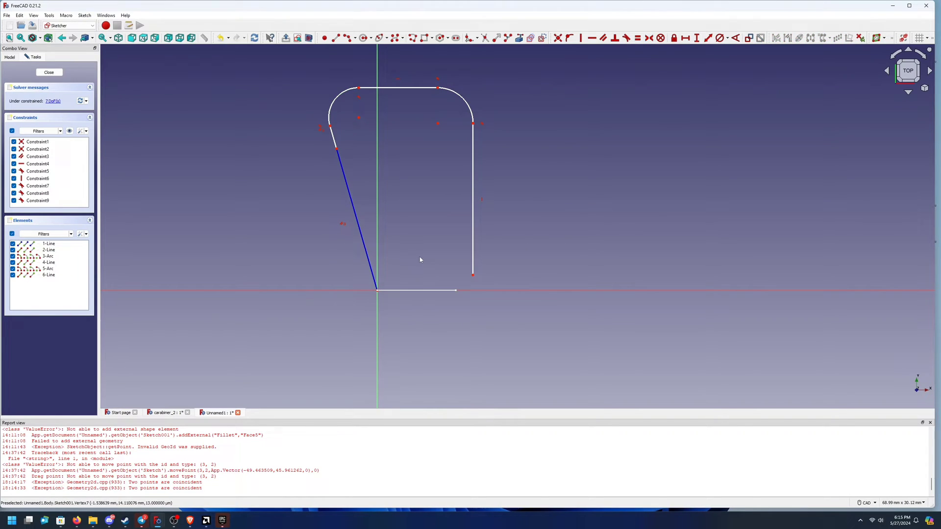
left_click(432, 321)
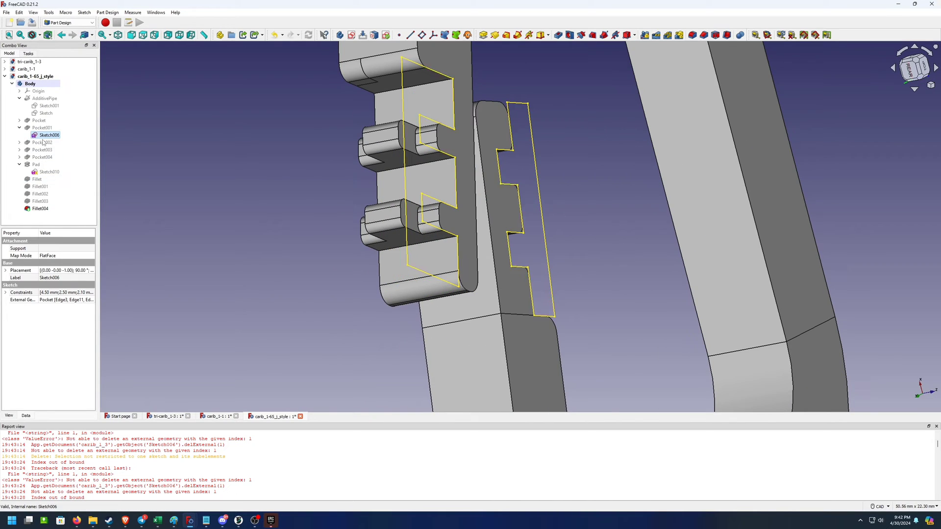
Step: Inspect the Fillet and Fillet002 features' edge lists without changing them
double_click(33, 183)
key("Escape")
left_click(40, 193)
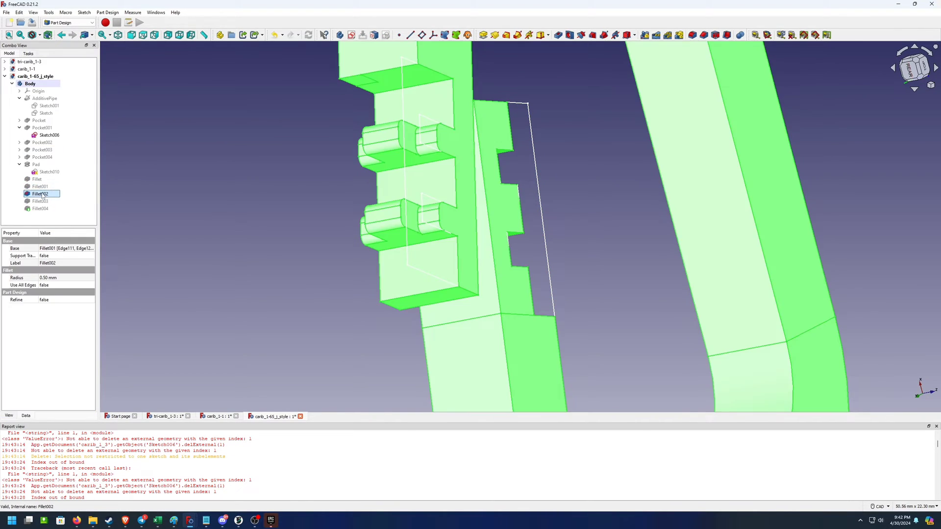
double_click(40, 194)
key("Escape")
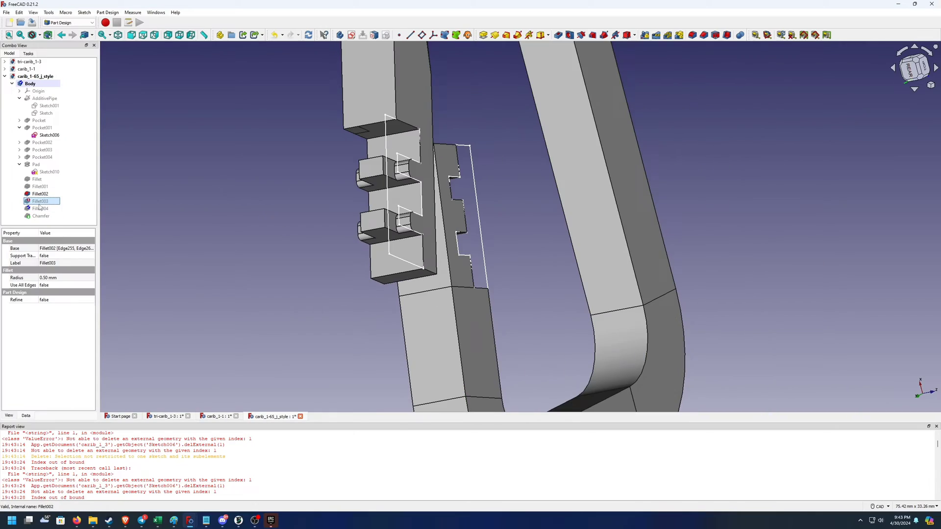
Step: Add another latch edge to Fillet002
left_click(105, 217)
double_click(40, 193)
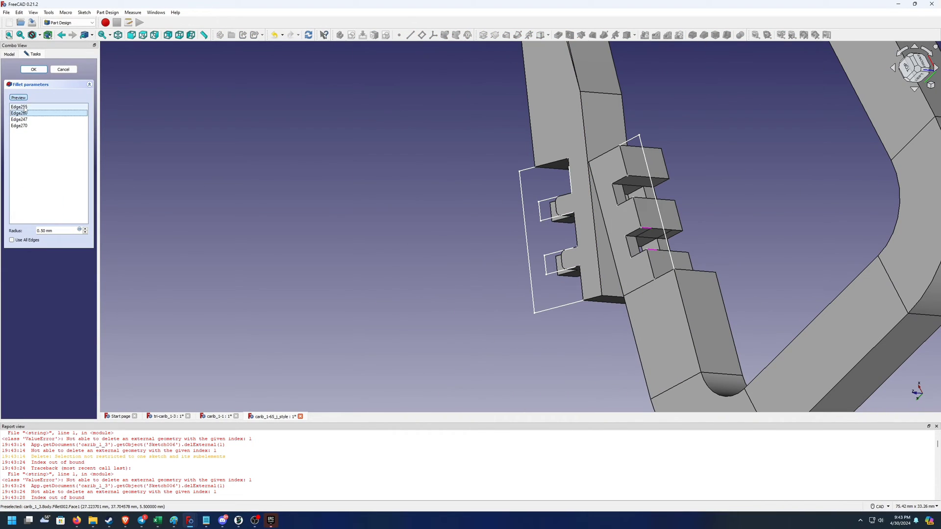
left_click(660, 233)
key("Return")
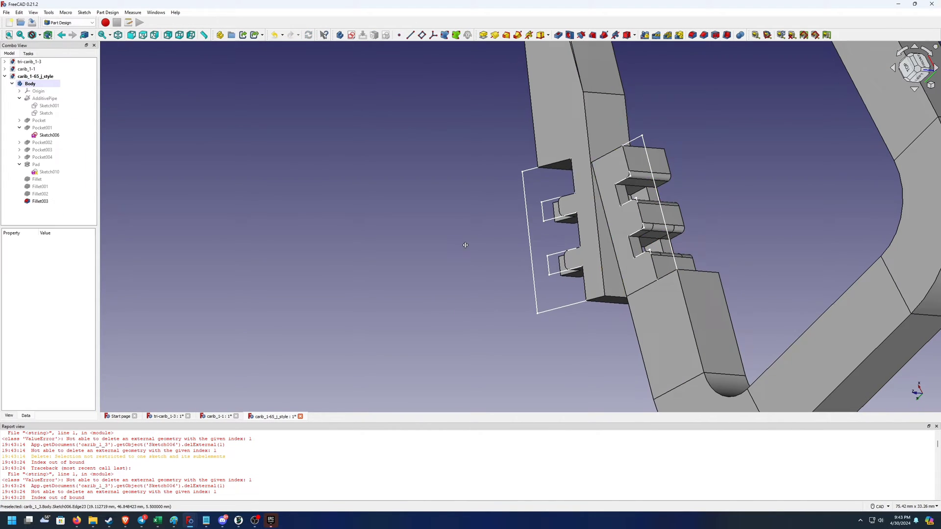
Step: Adjust the radius of another fillet on the latch teeth
middle_click_drag(617, 127, 592, 133)
scroll(544, 147, "up", 3)
scroll(542, 151, "down", 3)
double_click(591, 133)
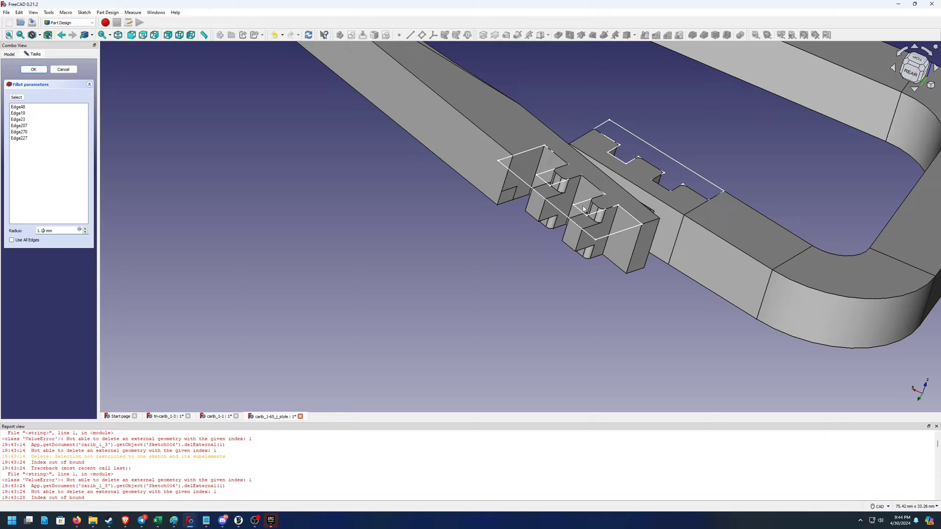
key("Return")
Step: Chamfer the carabiner's edges and export the model for slicing
middle_click_drag(583, 210, 371, 302)
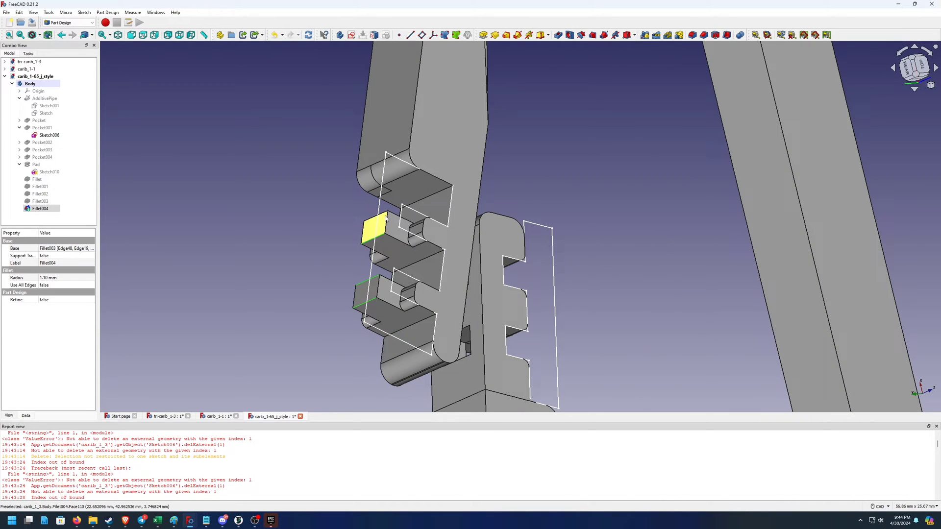
key("c")
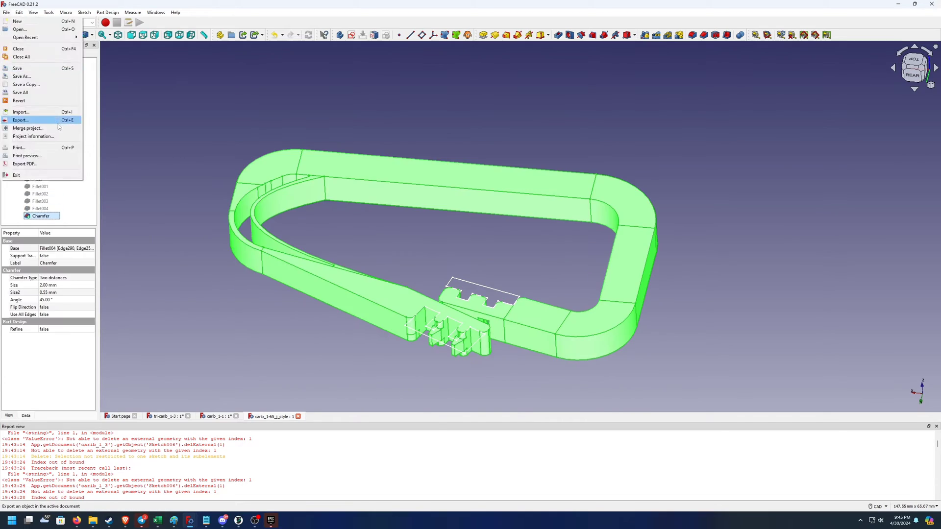
left_click(57, 124)
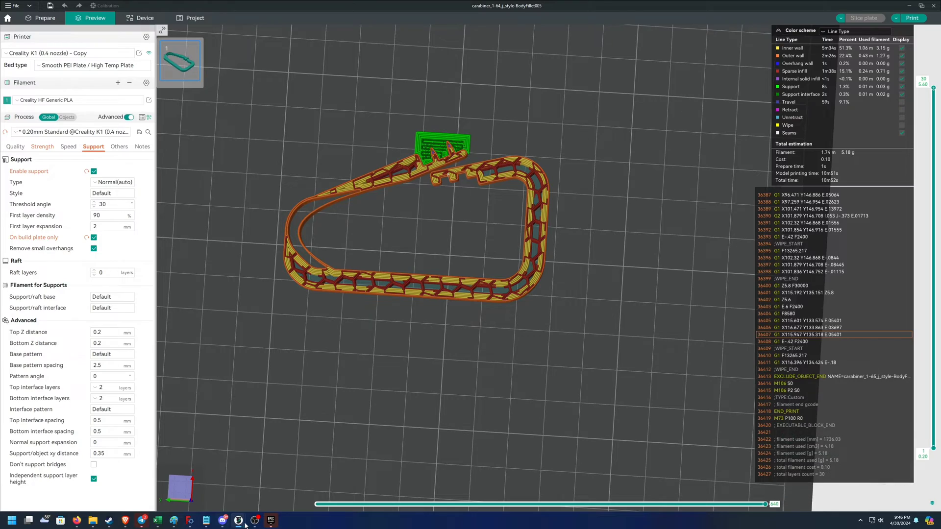
Step: Tilt the sliced preview to a low angle over the carabiner toolpaths
left_click_drag(363, 235, 363, 279)
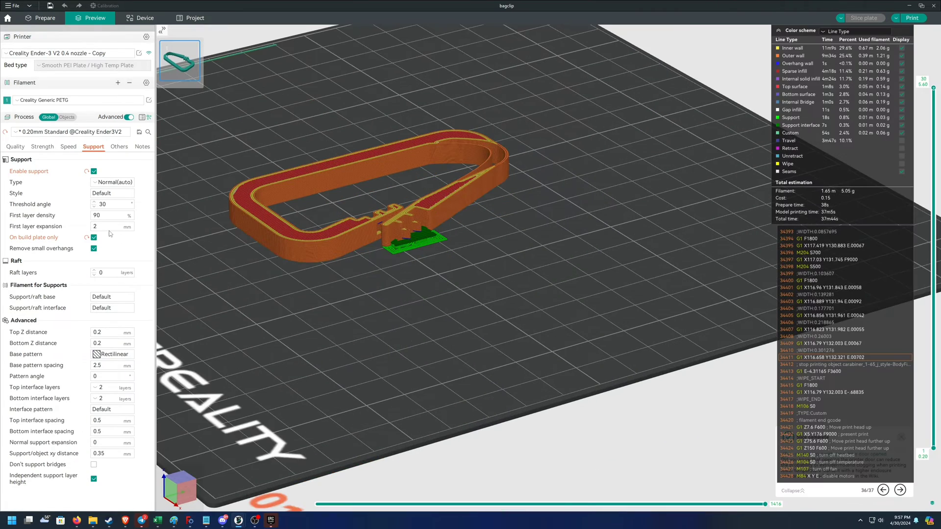
Step: Set the carabiner's sparse infill pattern to Honeycomb in the Strength settings
left_click(42, 146)
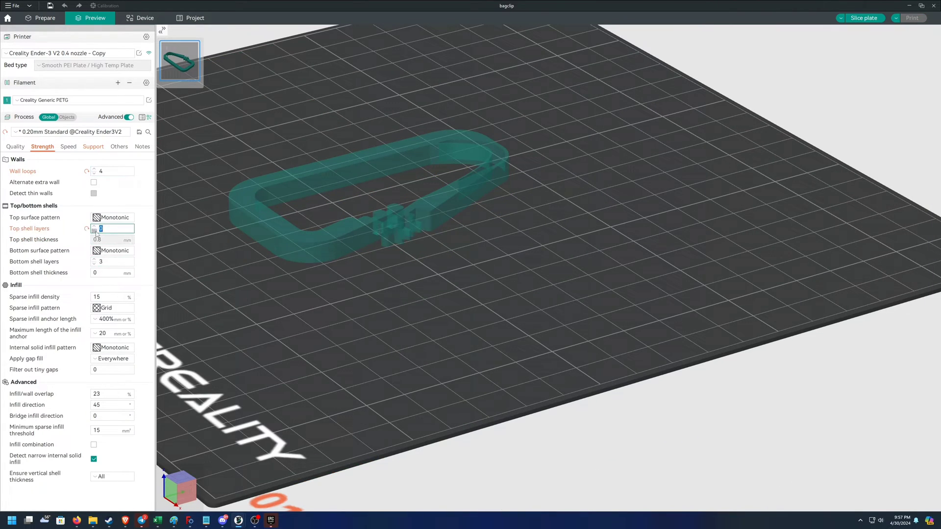
left_click(126, 421)
left_click(863, 18)
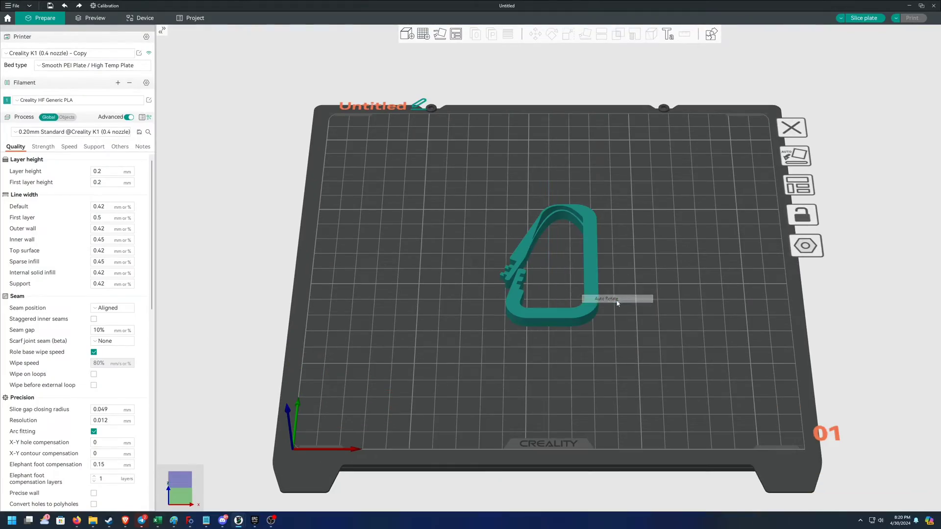
Step: Angle the plate view and open the Strength wall settings for Alternate extra wall
left_click_drag(599, 284, 566, 293)
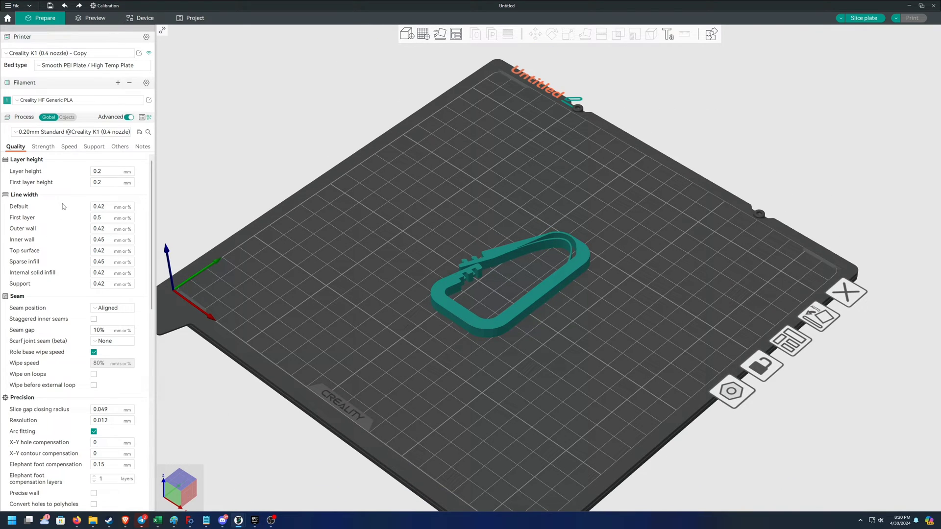
left_click(43, 146)
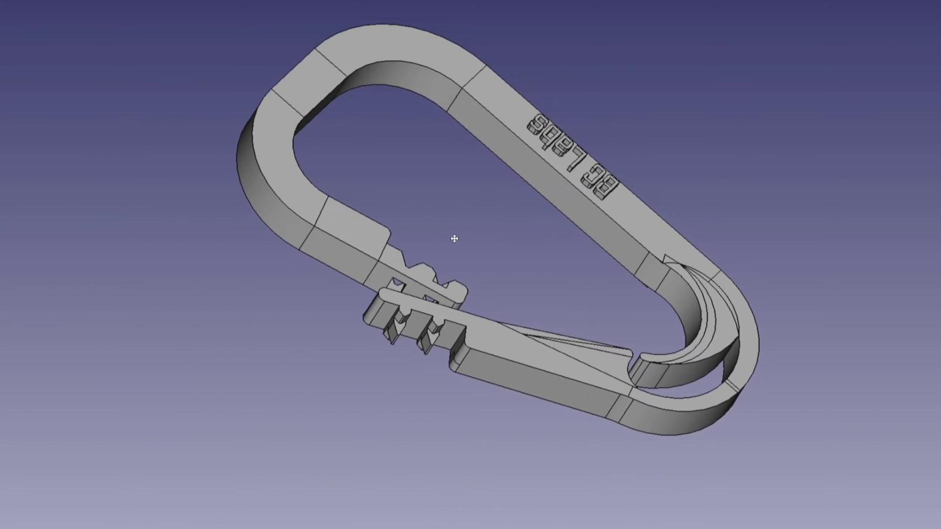
Step: Orbit the carabiner until the BC Labs lettering stands upright facing front
middle_click_drag(320, 512, 30, 496)
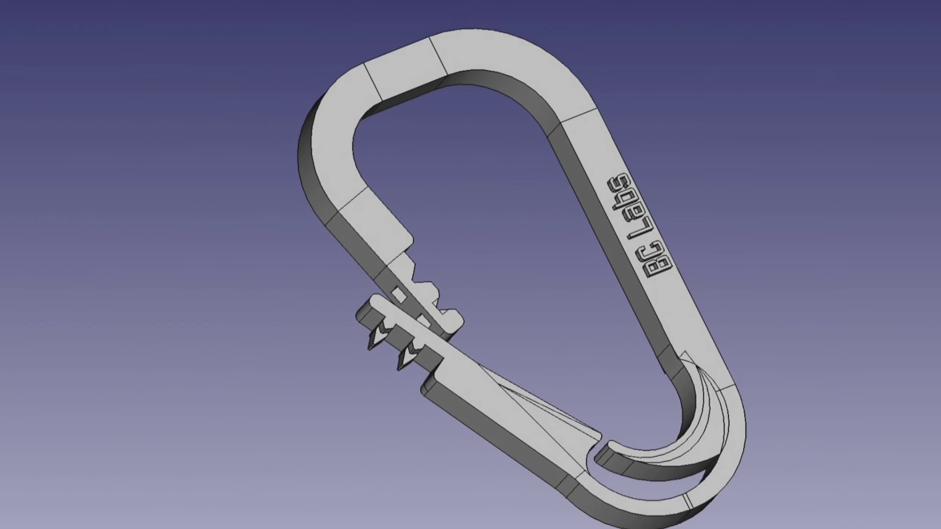
middle_click_drag(726, 471, 562, 391)
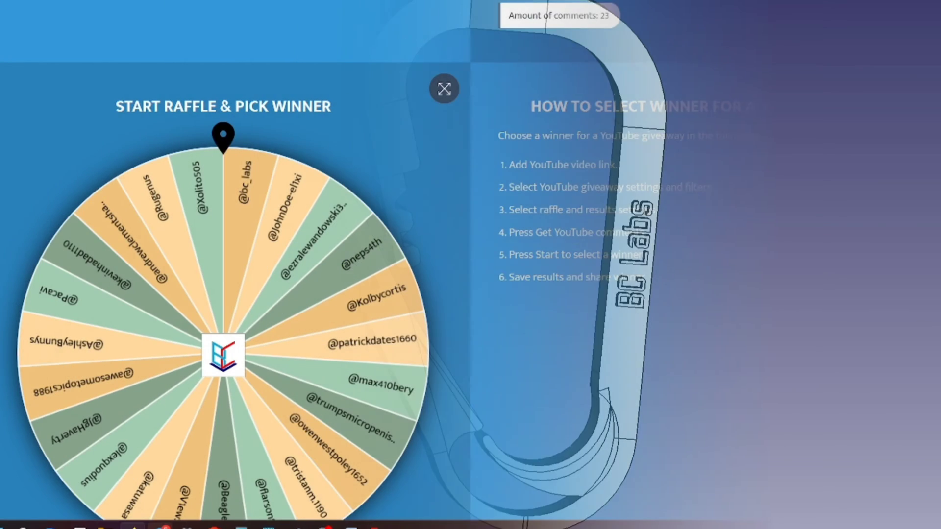
scroll(470, 265, "down", 2)
scroll(471, 265, "down", 1)
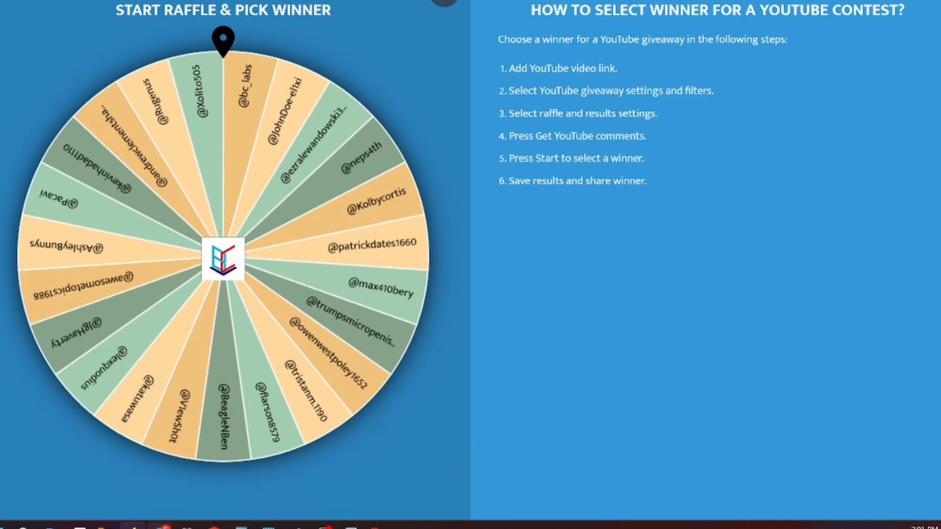